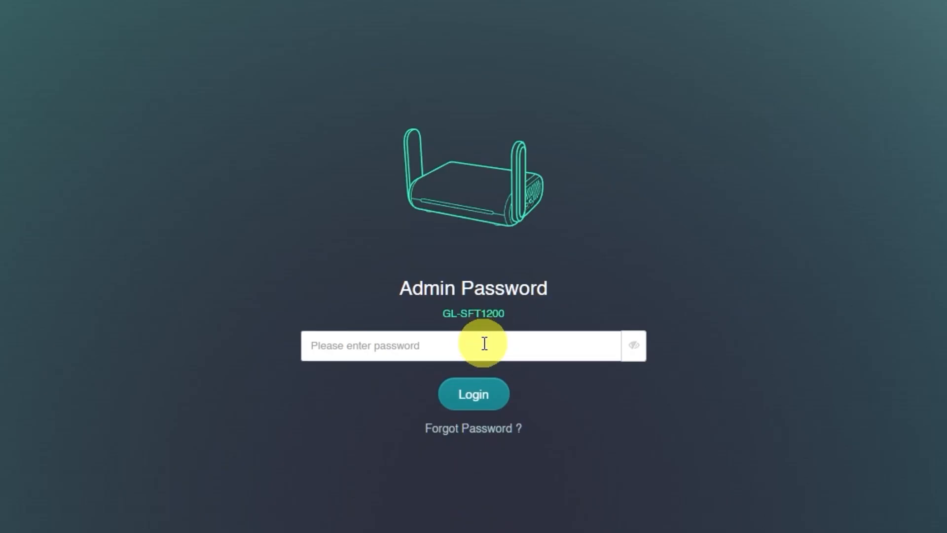
# - Type the admin password into the login page's password field
pyautogui.write('•••••••')
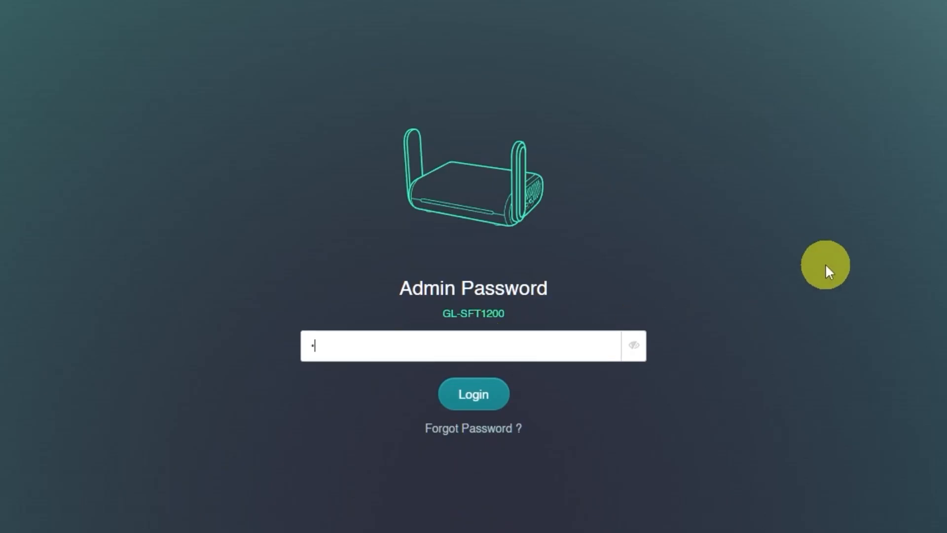
pyautogui.write('••••••')
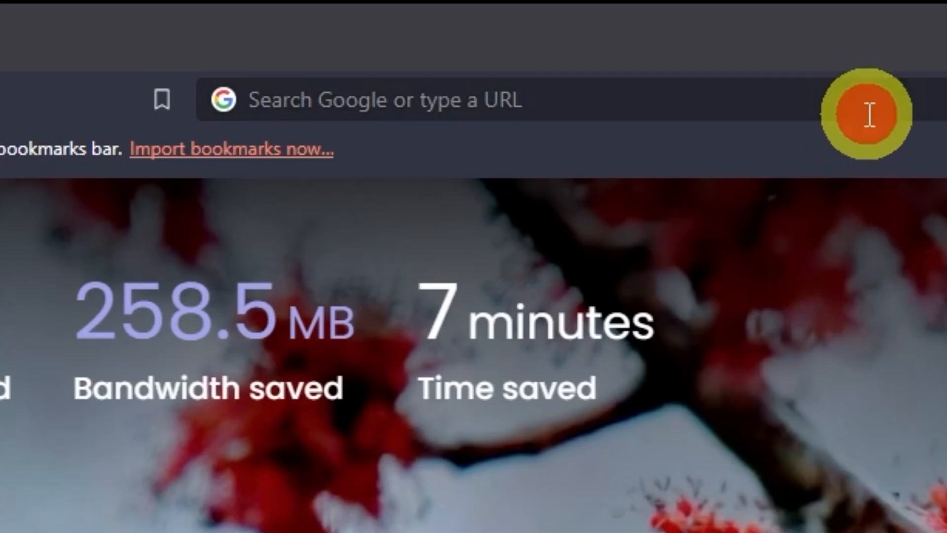
# - Enter 192.168.8.1 in Brave's address bar to reach the router
pyautogui.click(867, 117)
pyautogui.write('192')
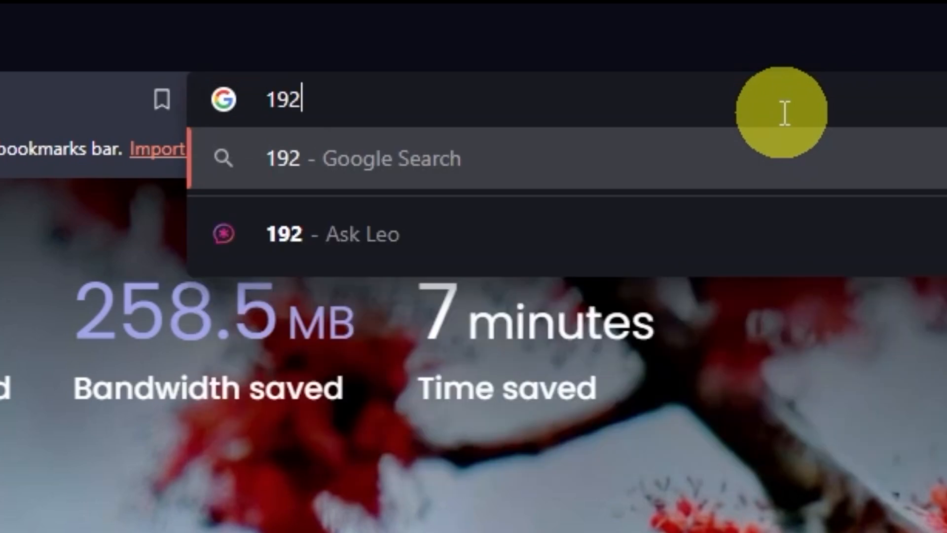
pyautogui.write('.168.')
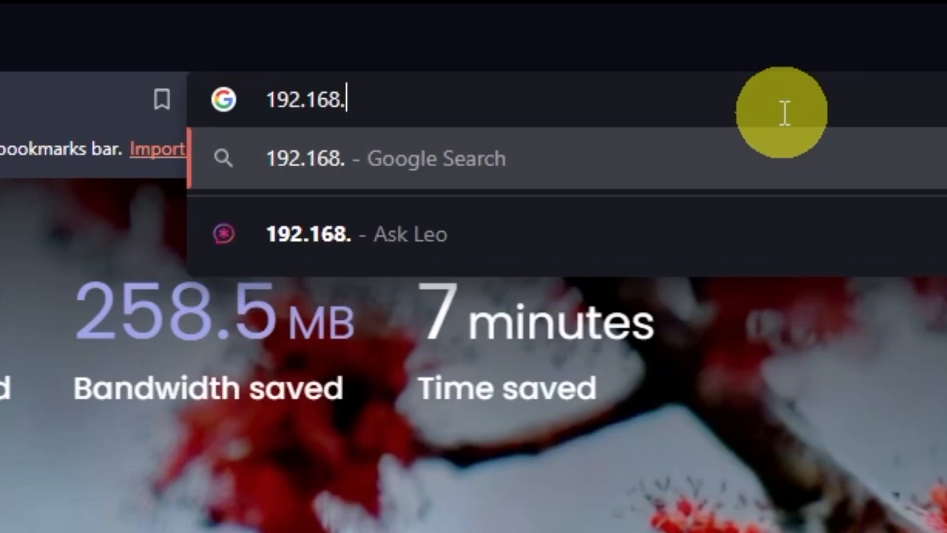
pyautogui.write('8.1')
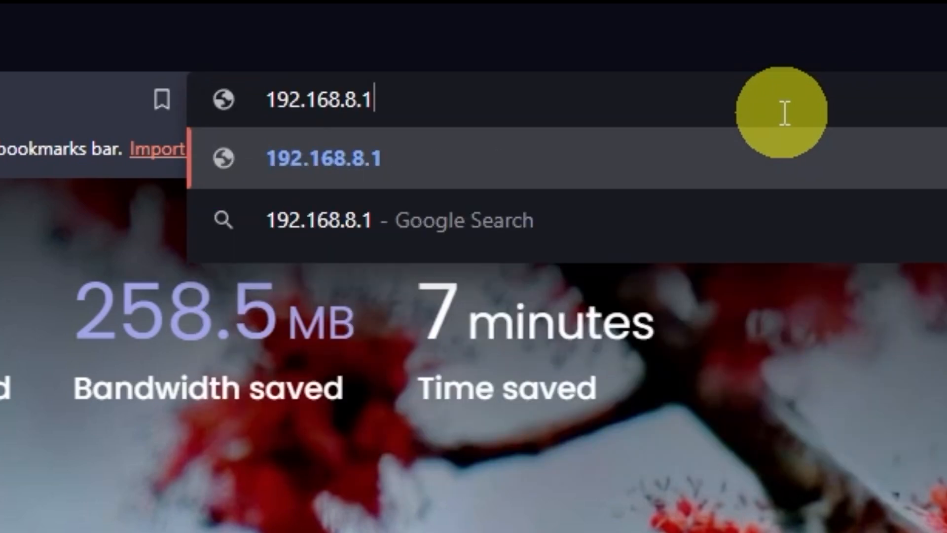
pyautogui.press('Return')
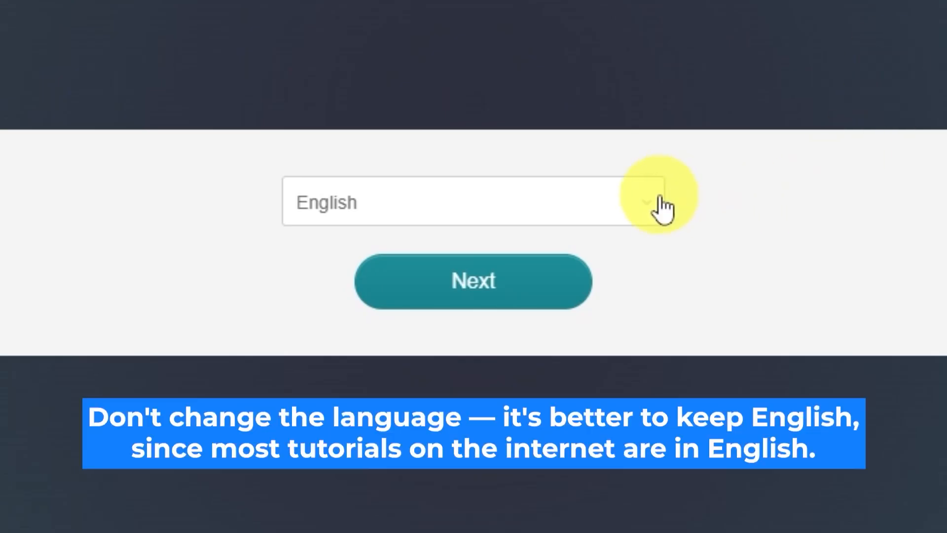
# - Keep English as the interface language and continue to password setup
pyautogui.click(657, 208)
pyautogui.scroll(-5, 582, 315)
pyautogui.scroll(5, 582, 316)
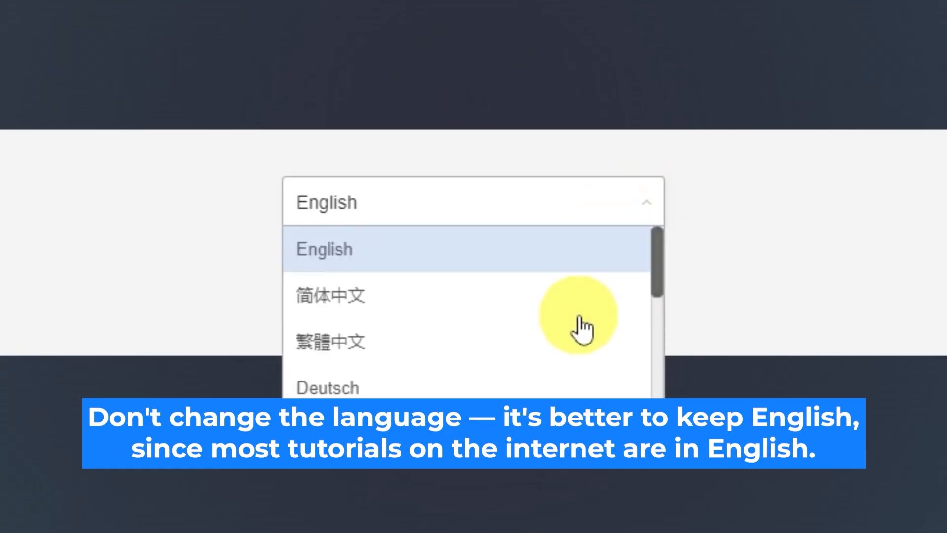
pyautogui.click(652, 205)
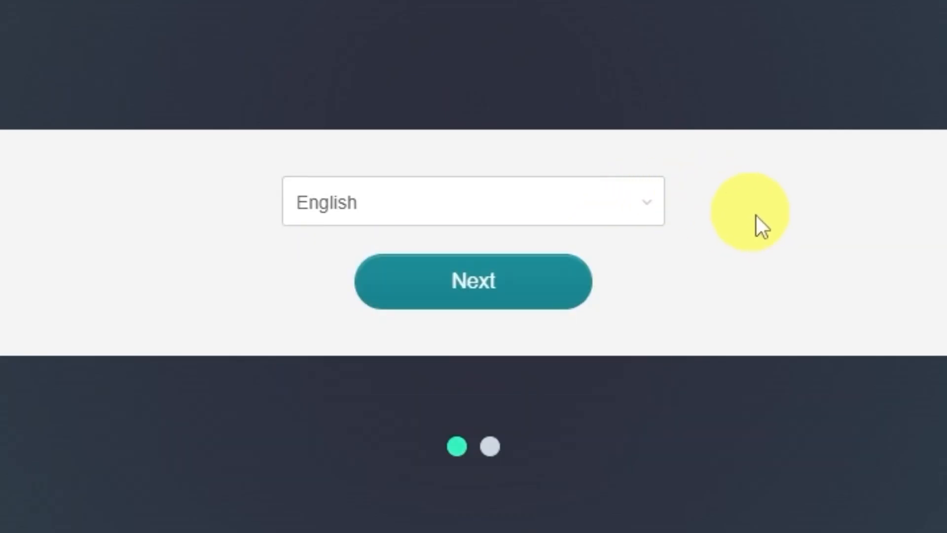
pyautogui.click(540, 295)
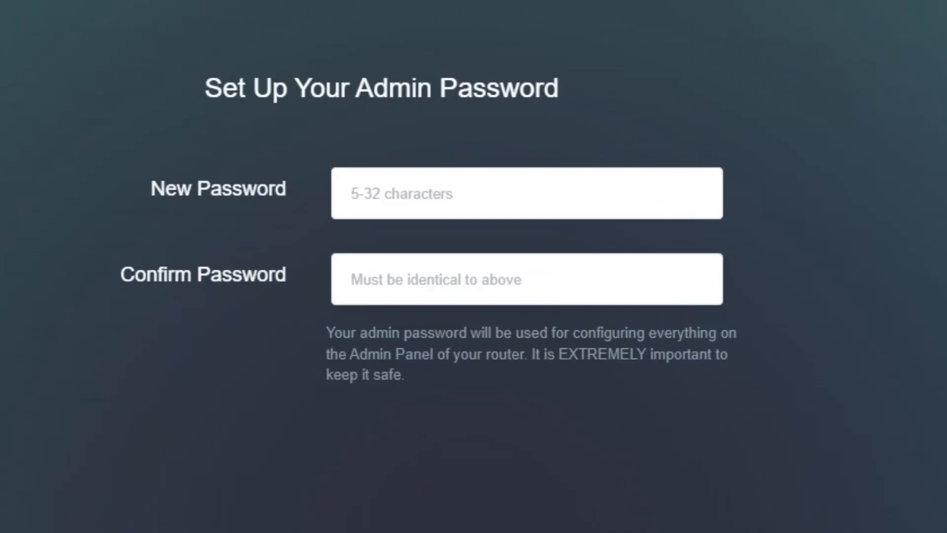
# - Enter the new admin password and move on to confirm it
pyautogui.click(599, 197)
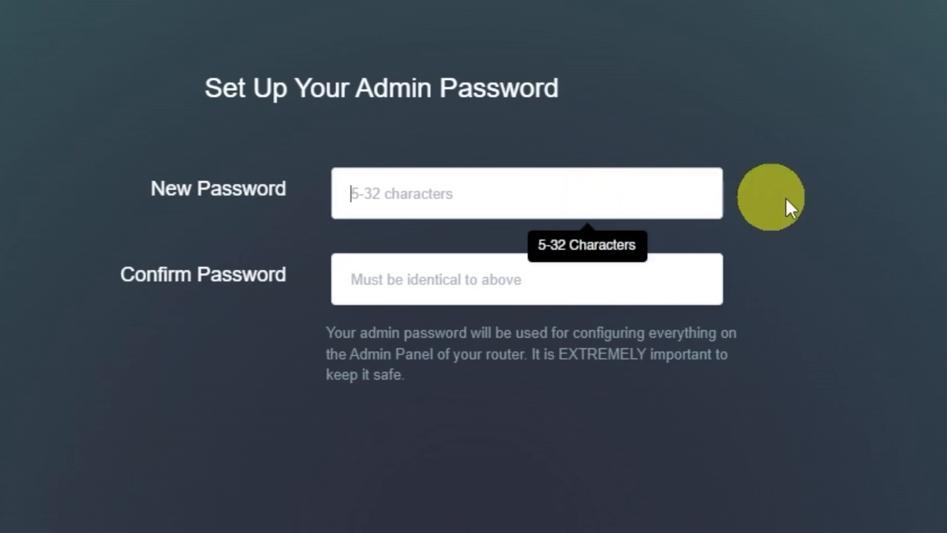
pyautogui.write('****')
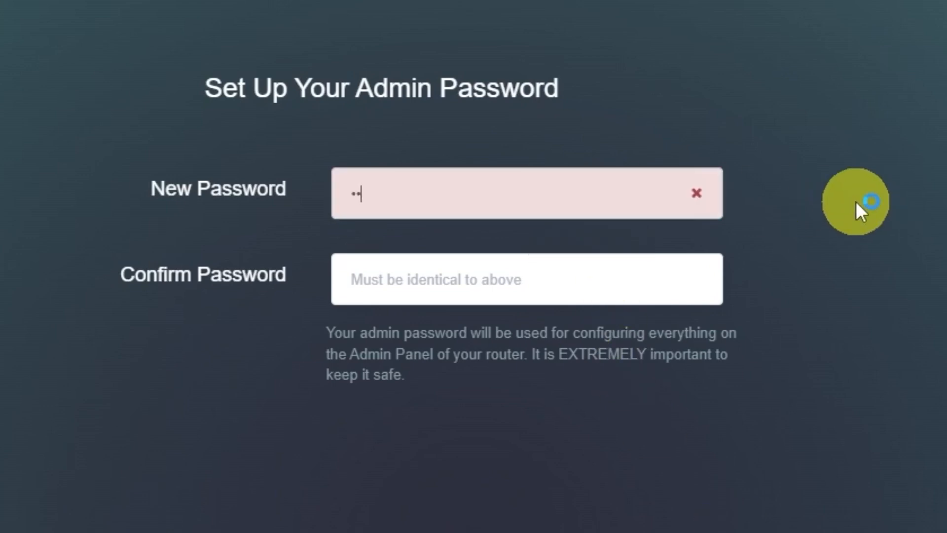
pyautogui.write('*')
pyautogui.click(608, 289)
pyautogui.write('*****')
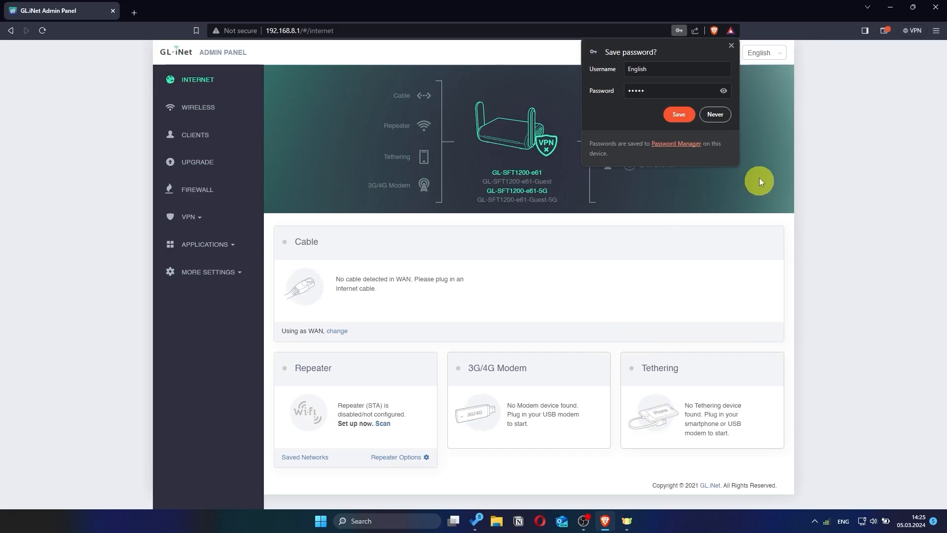
# - Decline browser password saving, then switch the cable connection's protocol to DHCP and apply
pyautogui.click(727, 120)
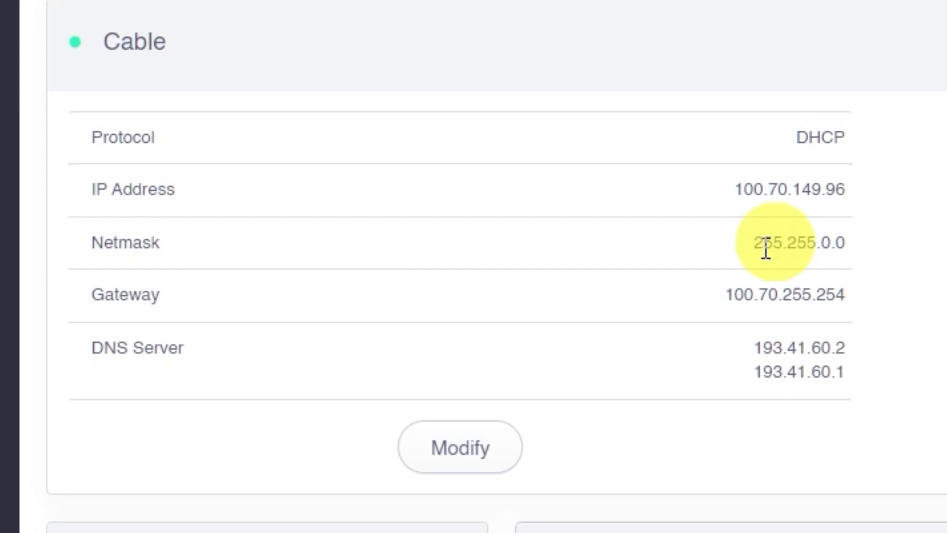
pyautogui.click(493, 456)
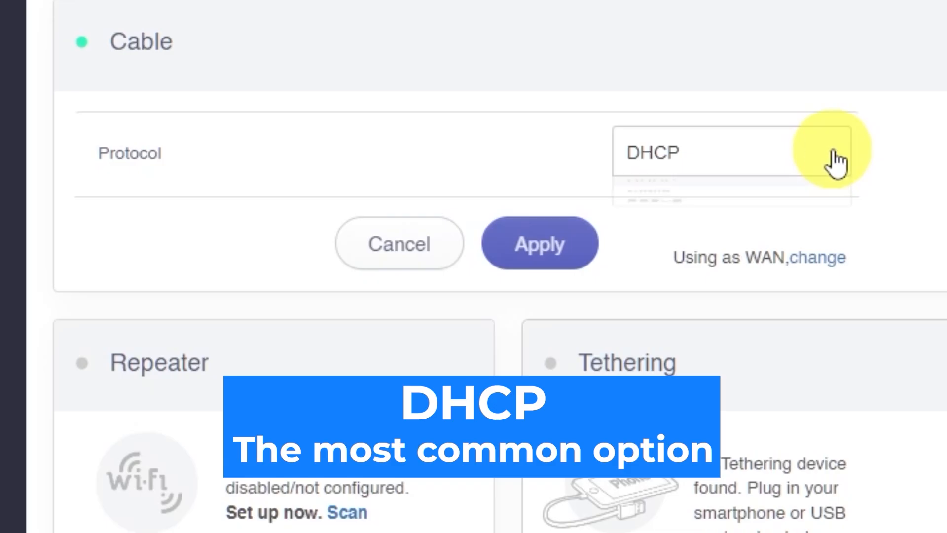
pyautogui.click(836, 163)
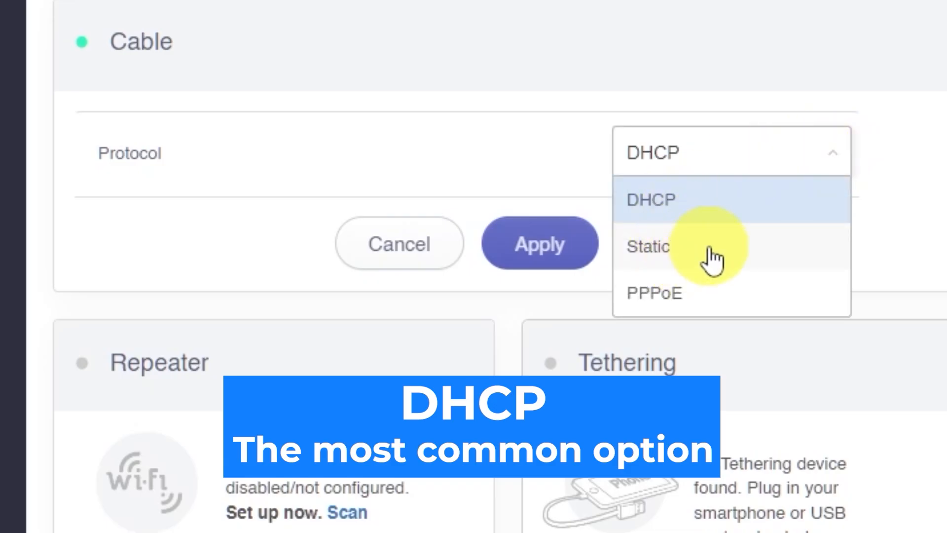
pyautogui.click(715, 258)
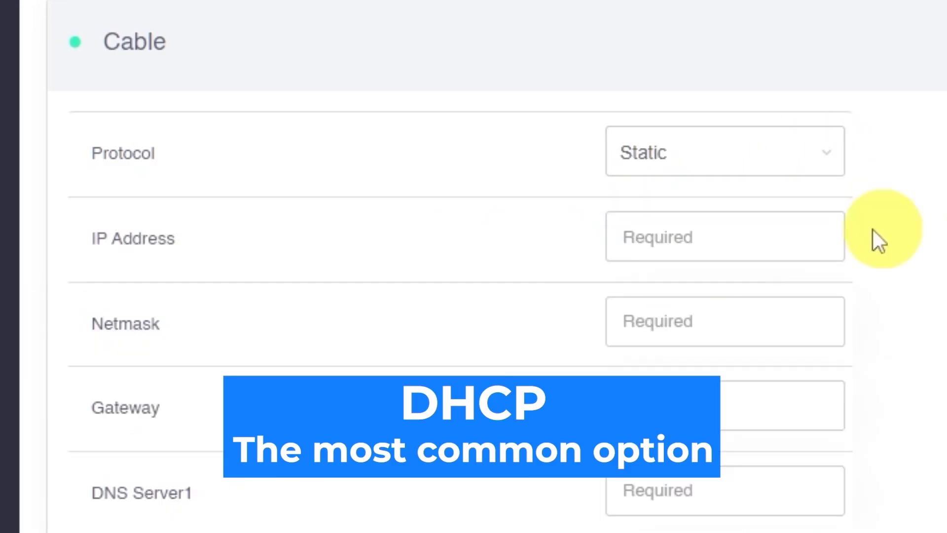
pyautogui.click(828, 157)
pyautogui.click(714, 309)
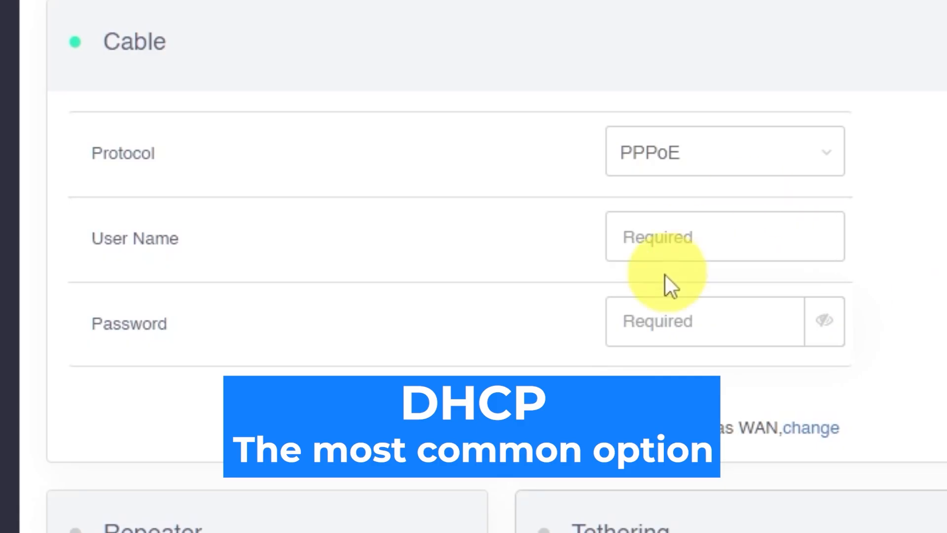
pyautogui.click(804, 172)
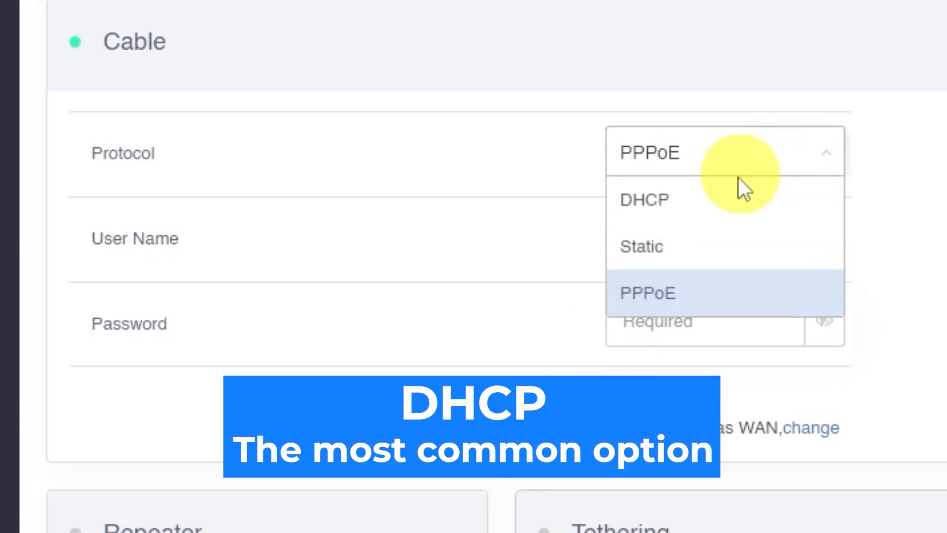
pyautogui.click(709, 202)
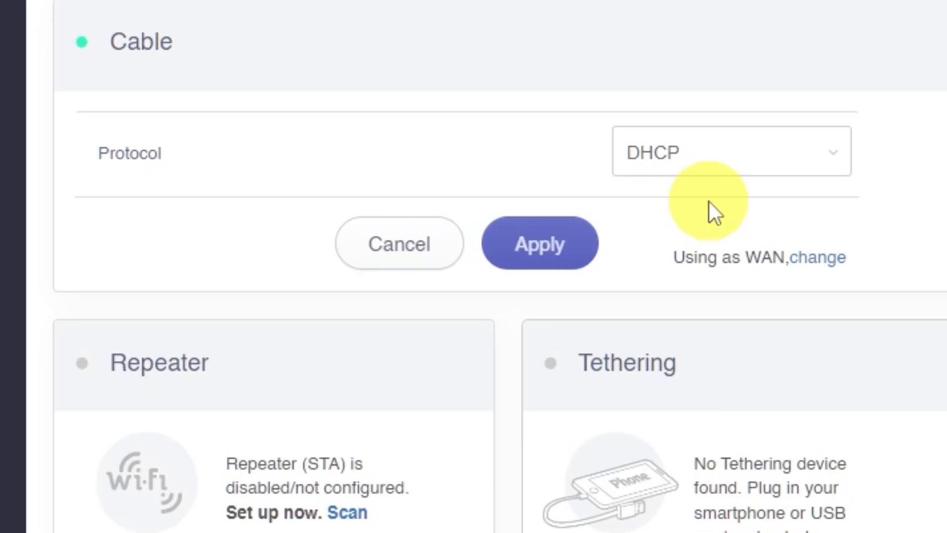
pyautogui.click(576, 246)
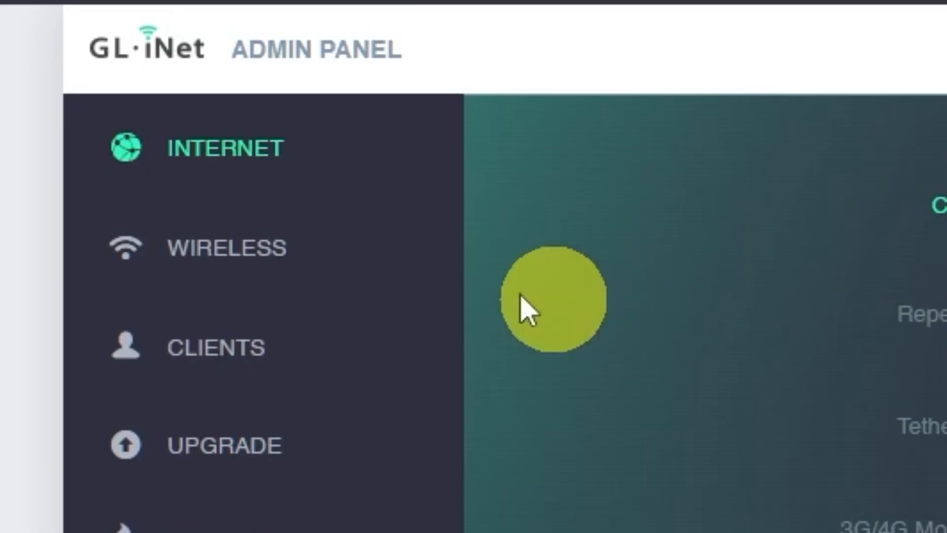
# - Rename the 2.4G Wi-Fi network from glinet to glinet2G
pyautogui.click(239, 251)
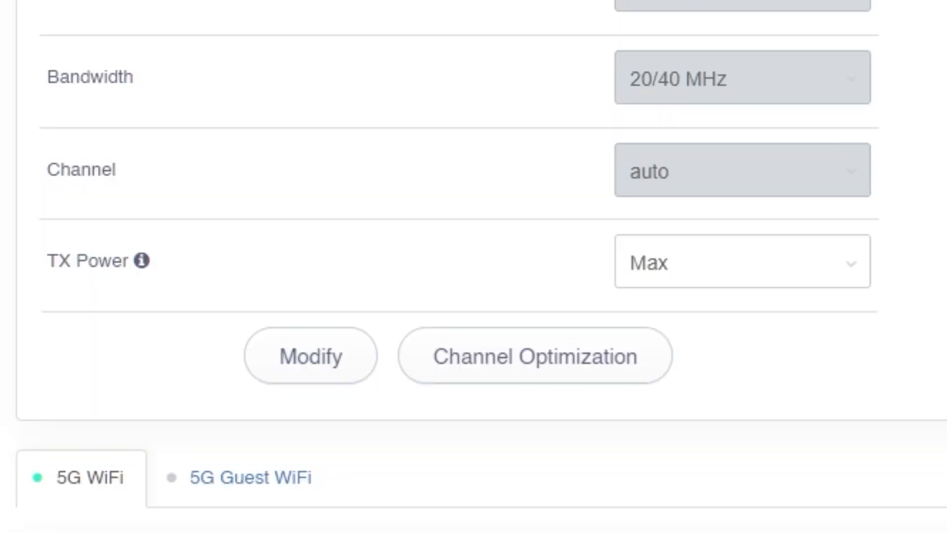
pyautogui.click(311, 365)
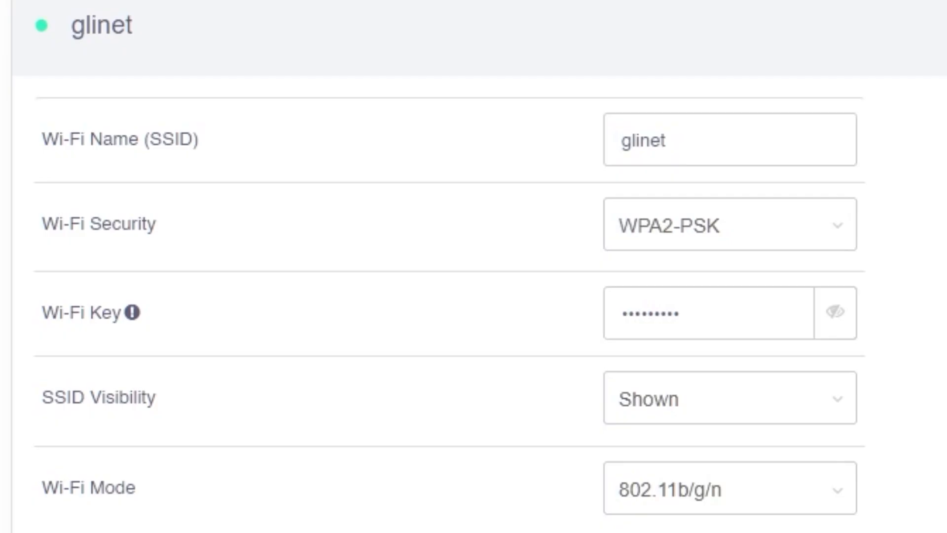
pyautogui.click(794, 142)
pyautogui.write('2G')
# - Replace the 2.4G Wi-Fi key with a new one, apply, and reconnect the tablet
pyautogui.click(742, 324)
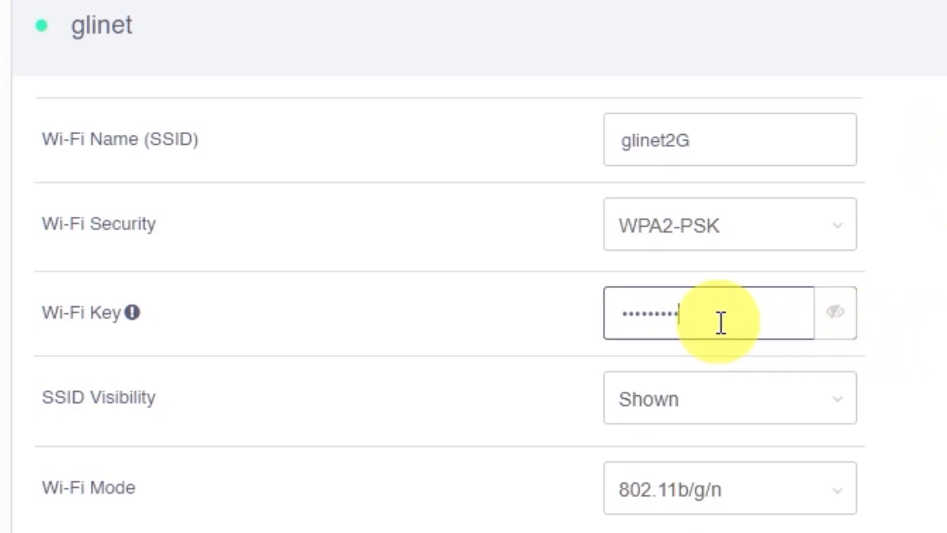
pyautogui.moveTo(733, 316); pyautogui.dragTo(571, 324)
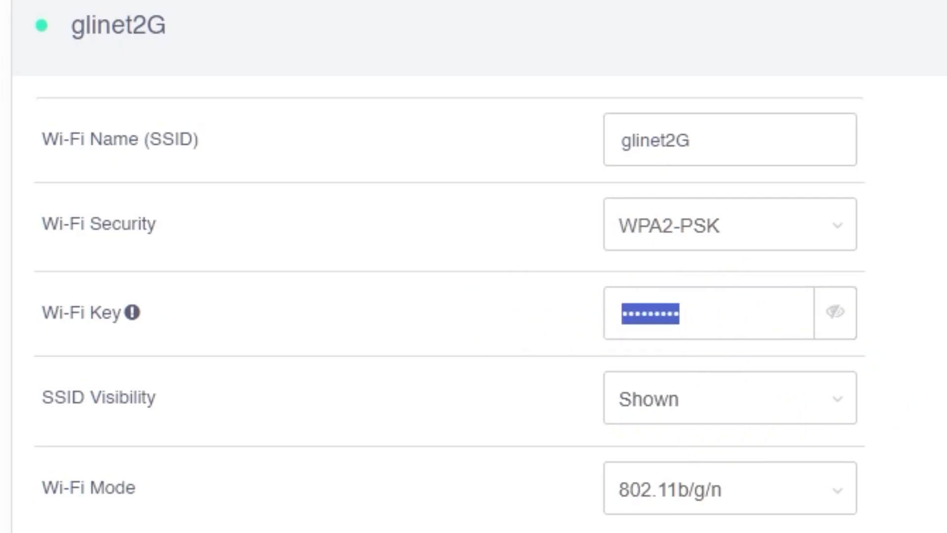
pyautogui.write('12345678')
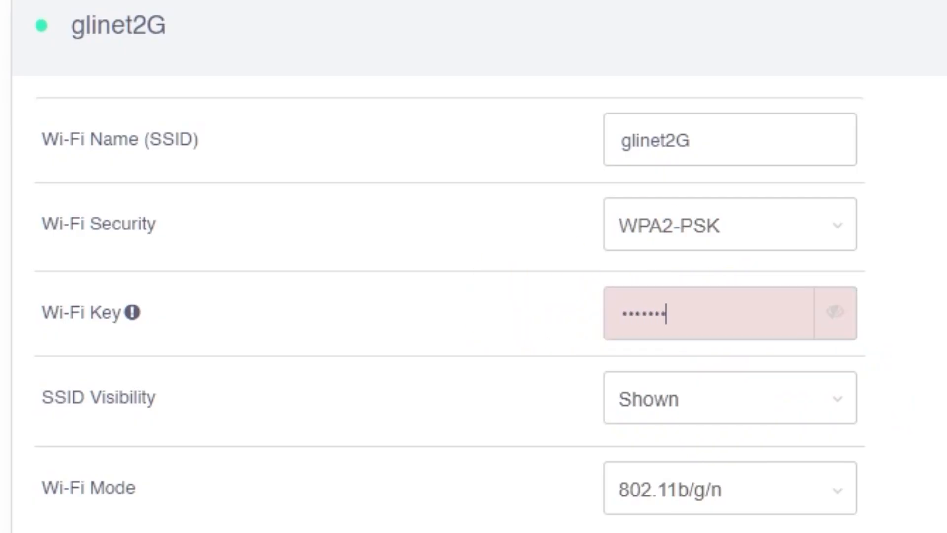
pyautogui.write('9')
pyautogui.scroll(-4, 474, 266)
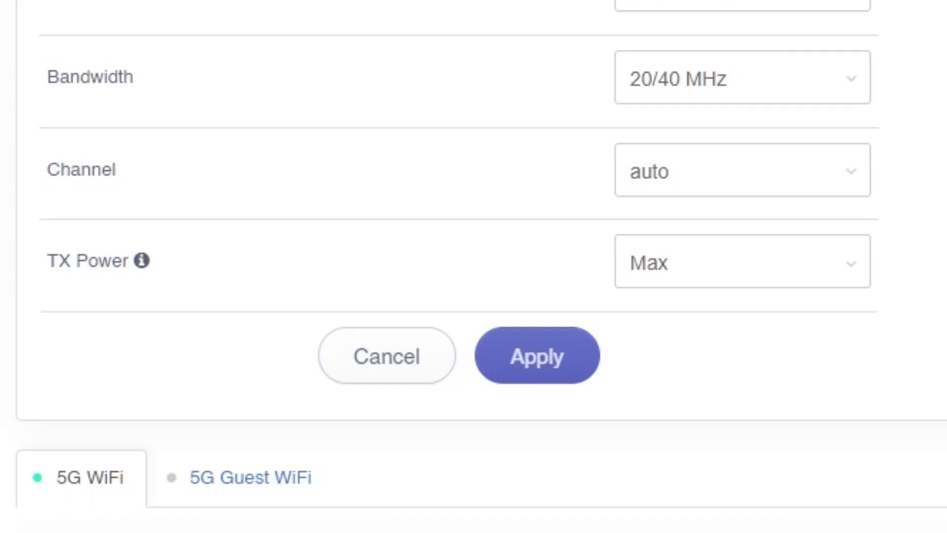
pyautogui.click(554, 370)
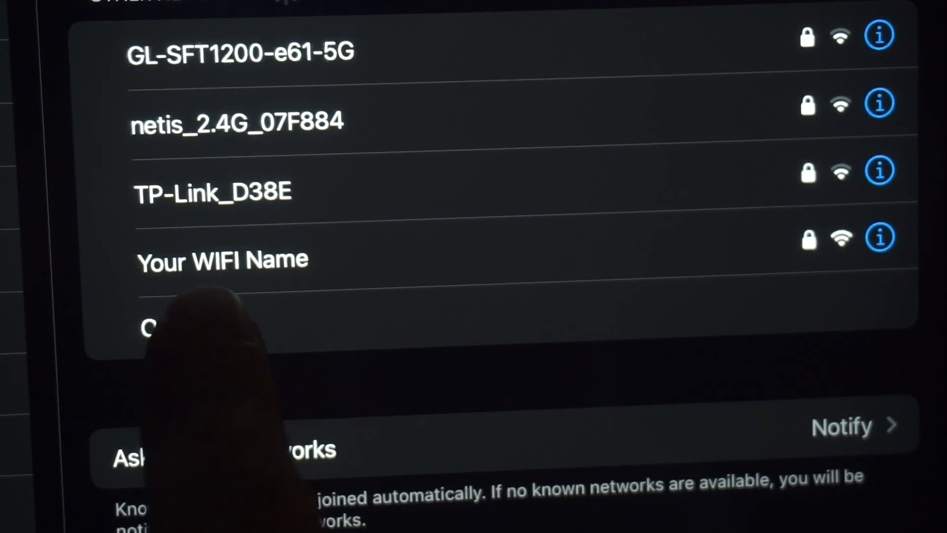
pyautogui.click(296, 255)
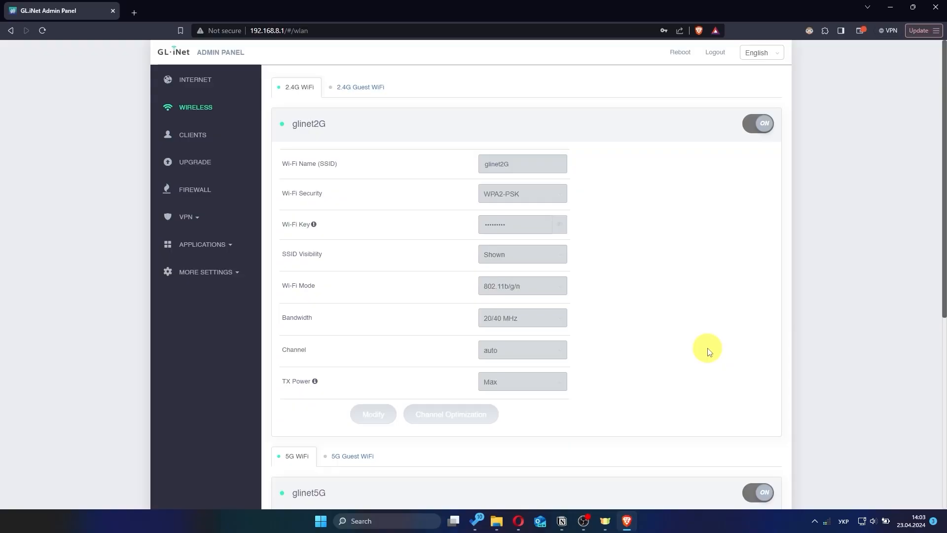
# - Replace the 5G Wi-Fi key with a new one, briefly revealing it to check
pyautogui.scroll(-7, 709, 352)
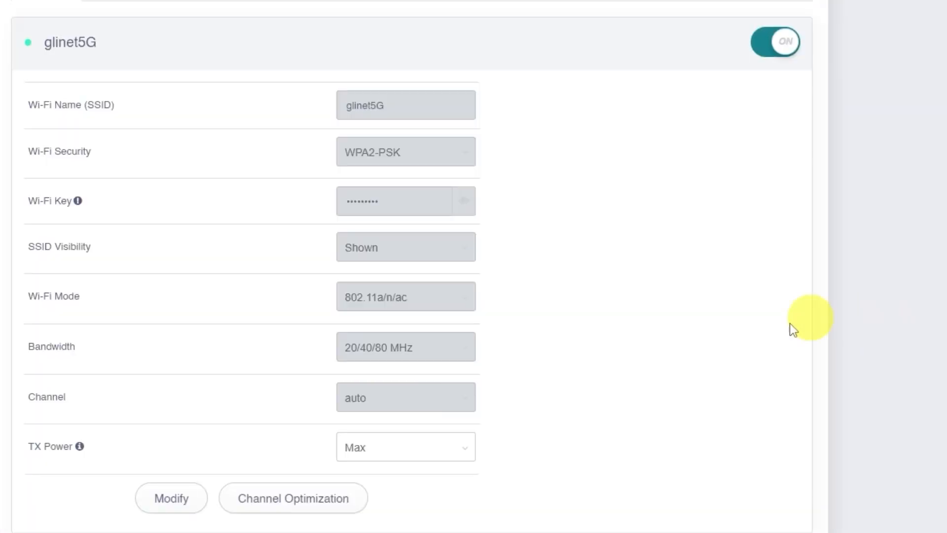
pyautogui.click(174, 499)
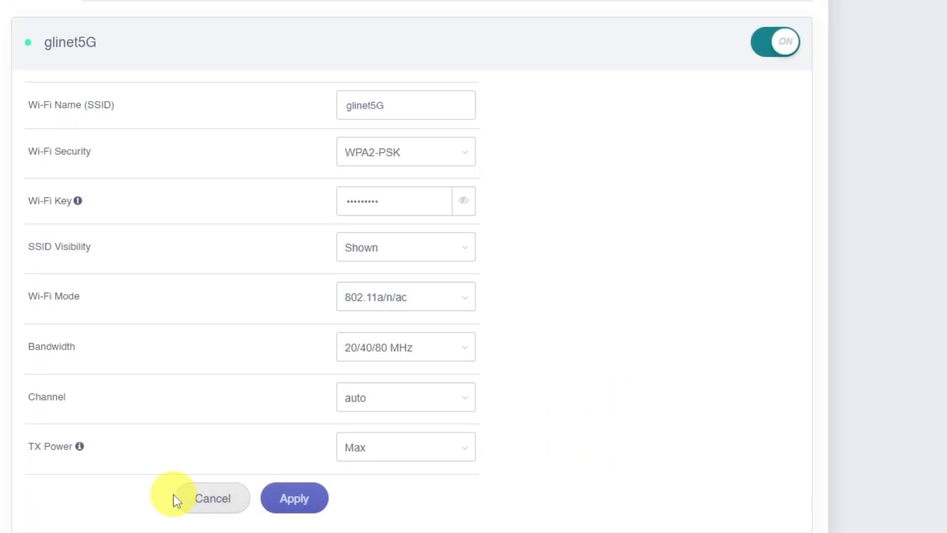
pyautogui.moveTo(423, 199); pyautogui.dragTo(345, 201)
pyautogui.write('••••••')
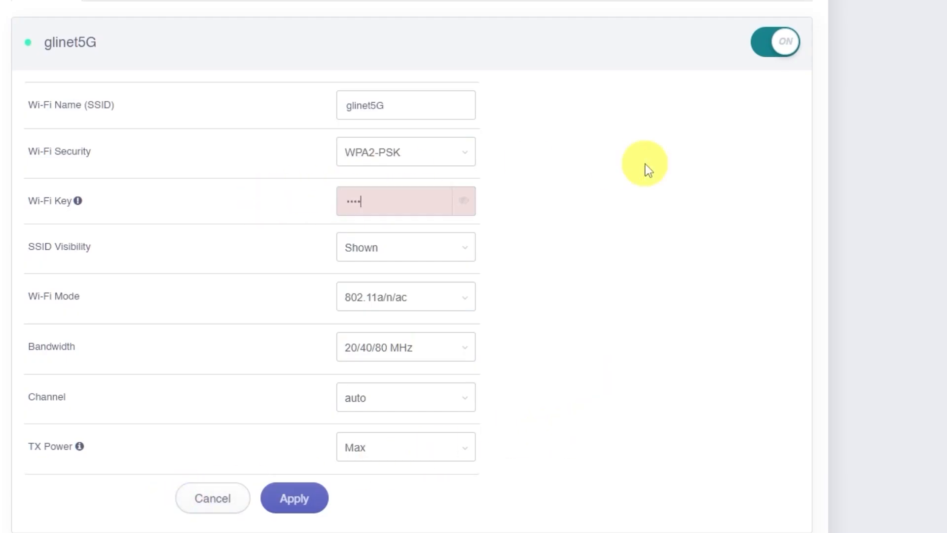
pyautogui.write('•••')
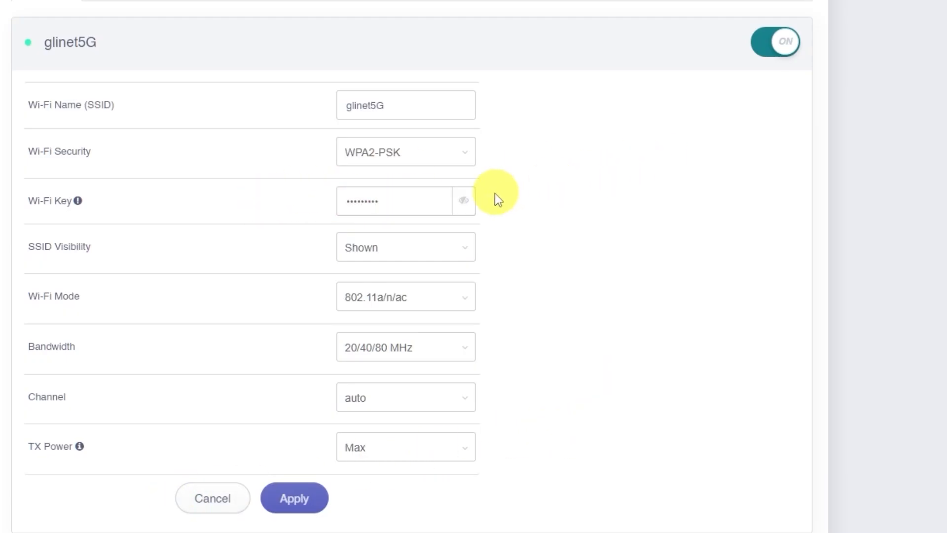
pyautogui.click(460, 201)
pyautogui.click(463, 201)
# - Set the 5G network name to glinet5g and apply the settings
pyautogui.click(445, 114)
pyautogui.click(727, 168)
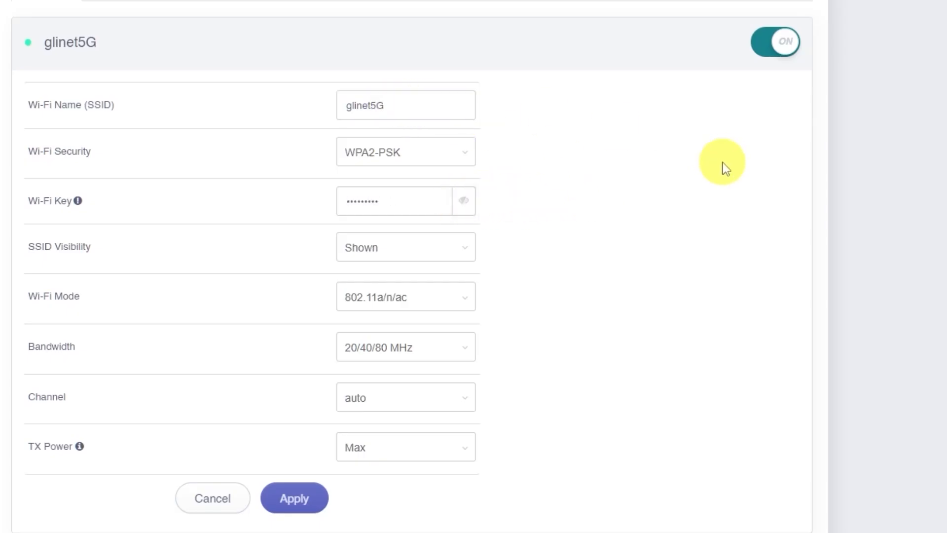
pyautogui.click(315, 501)
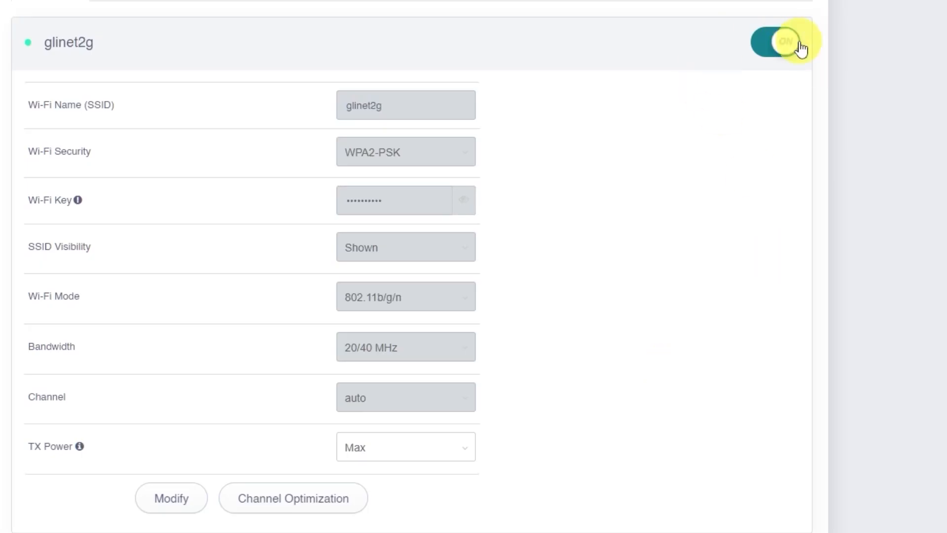
# - Turn the 2.4G Wi-Fi off, then back on after the countdown
pyautogui.click(794, 43)
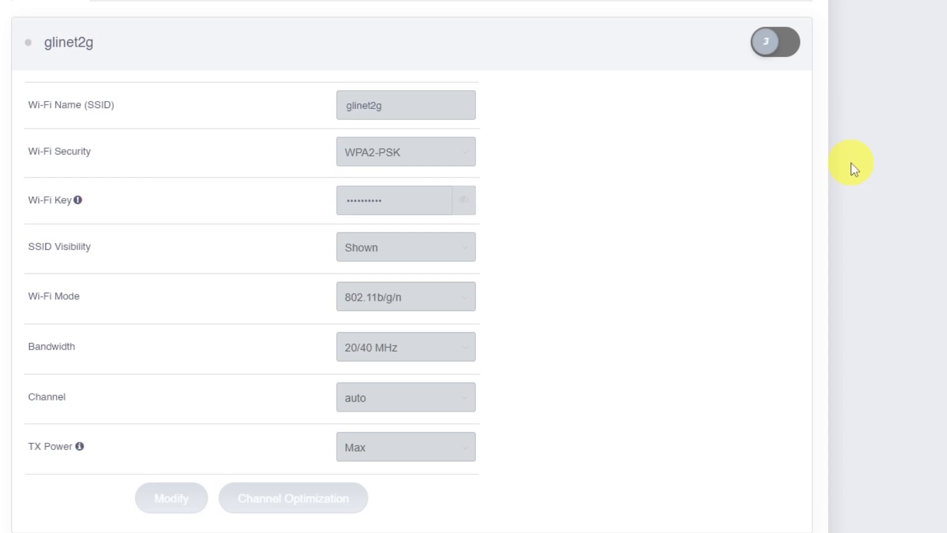
pyautogui.click(777, 46)
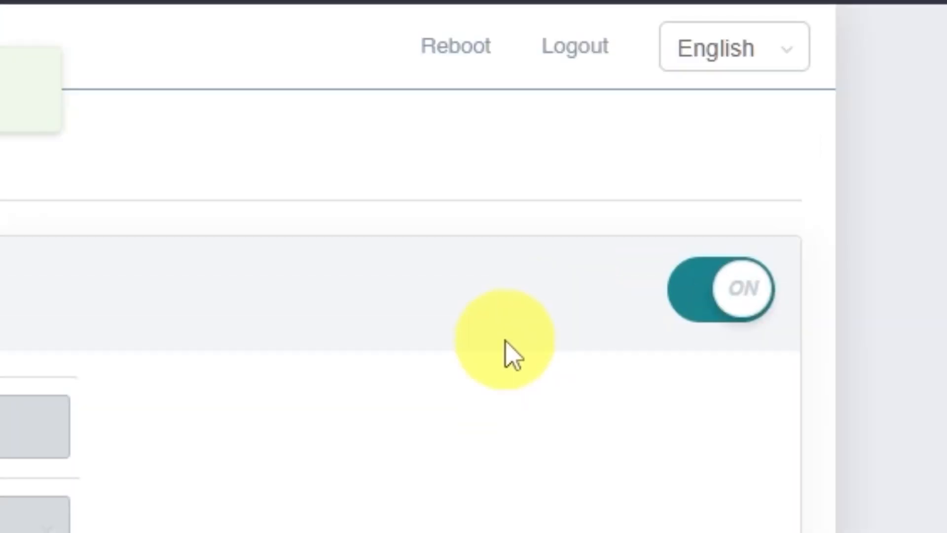
# - Reboot the router, confirming Yes in the Caution dialog
pyautogui.click(454, 47)
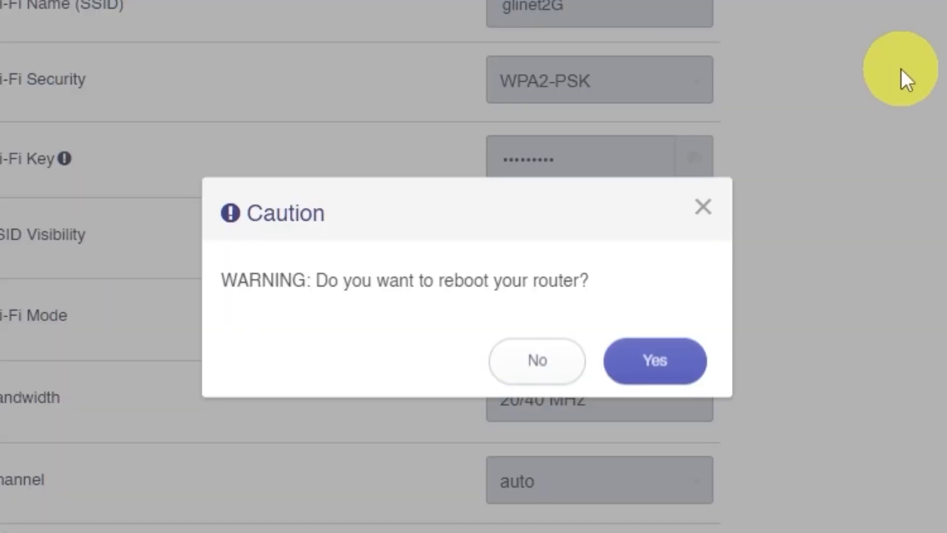
pyautogui.click(655, 361)
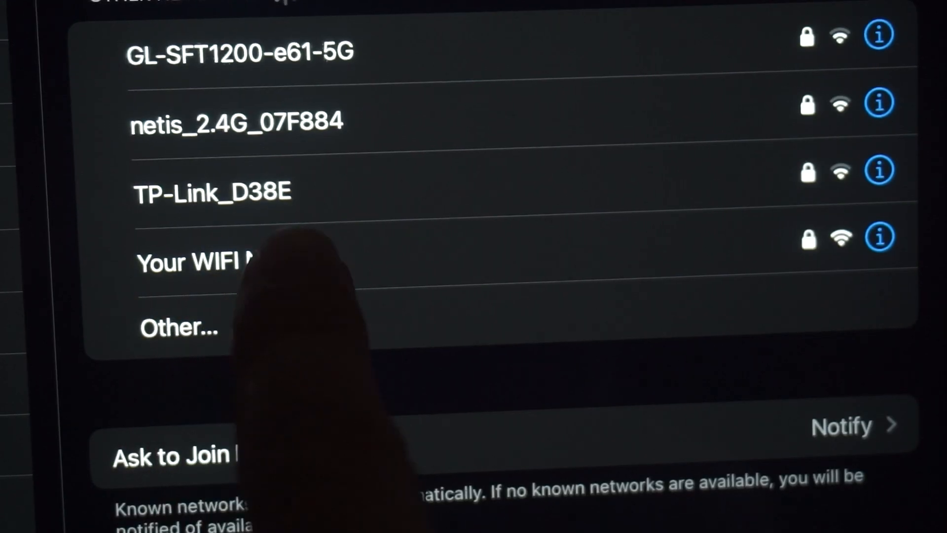
# - Reconnect to the router's Wi-Fi and submit 'dfdfdf' in a new Edge tab's address bar
pyautogui.click(222, 266)
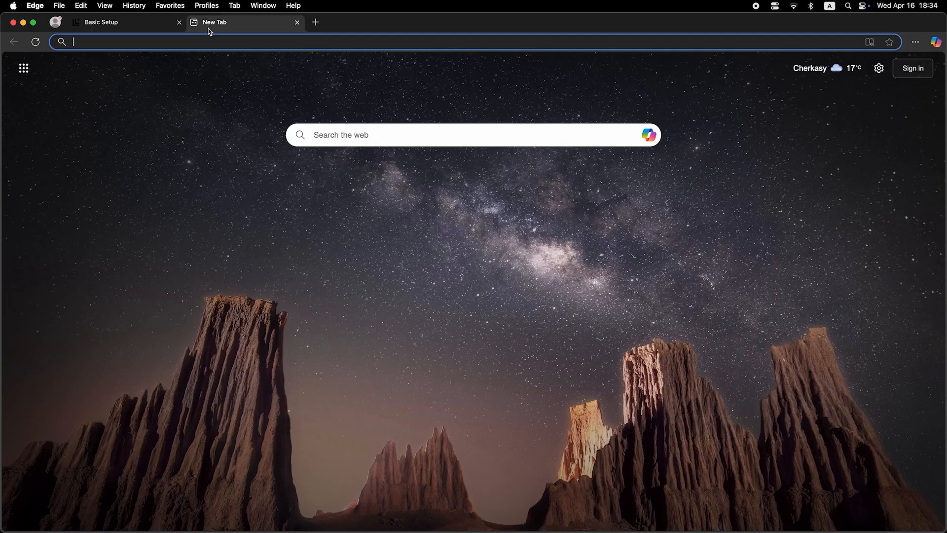
pyautogui.click(215, 42)
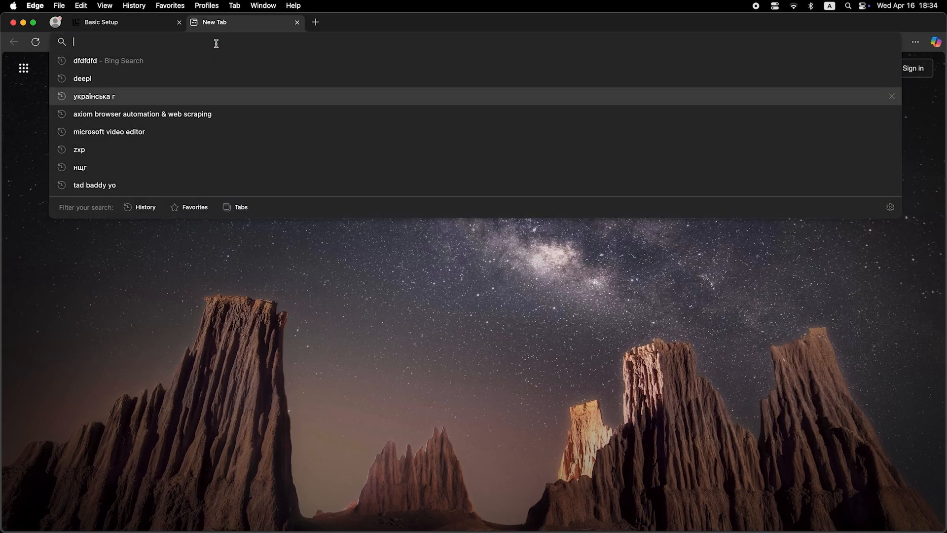
pyautogui.write('dfdfdfdf')
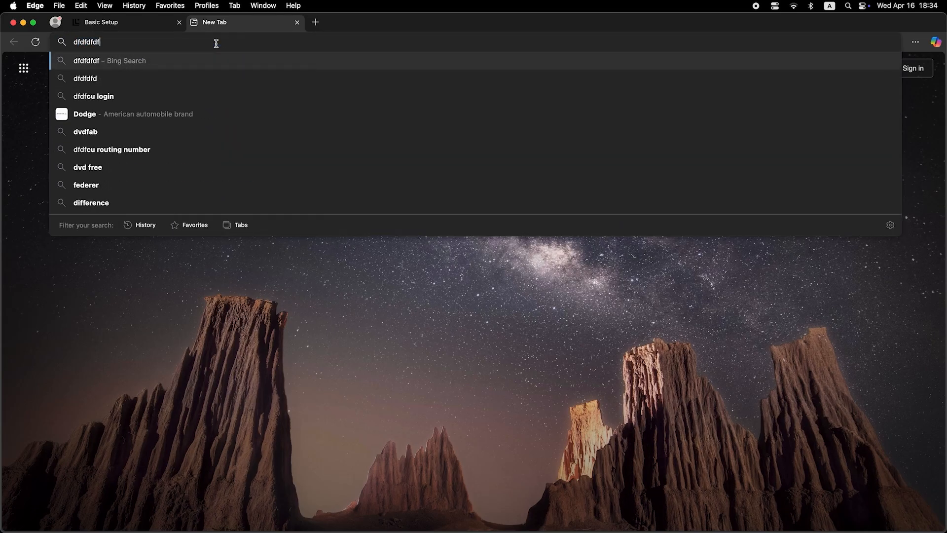
pyautogui.press('Return')
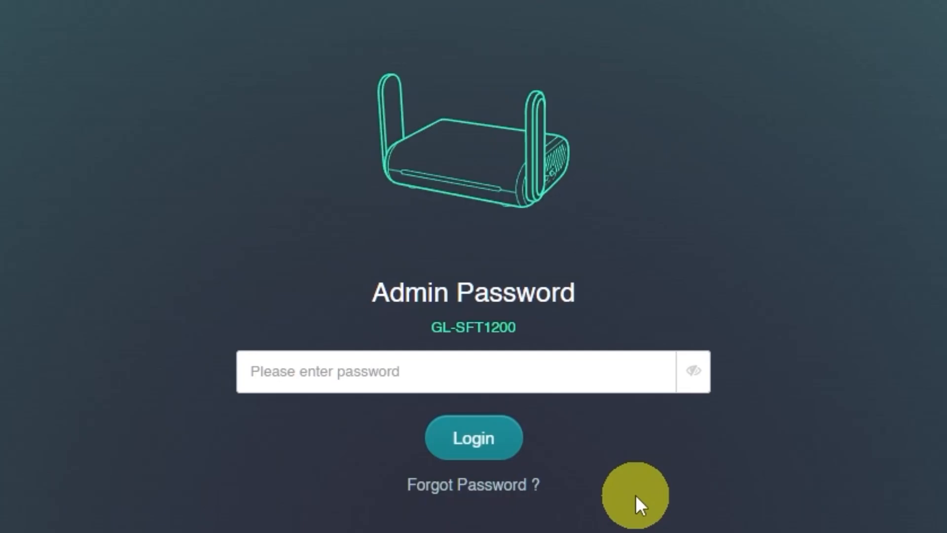
# - Log in with the admin password to reach the DHCP-connected internet dashboard
pyautogui.click(543, 370)
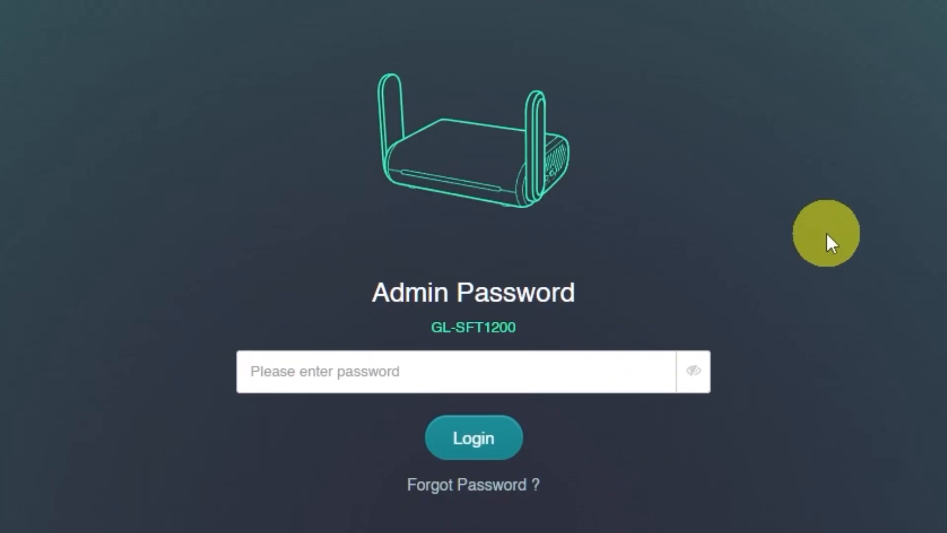
pyautogui.write('••••••')
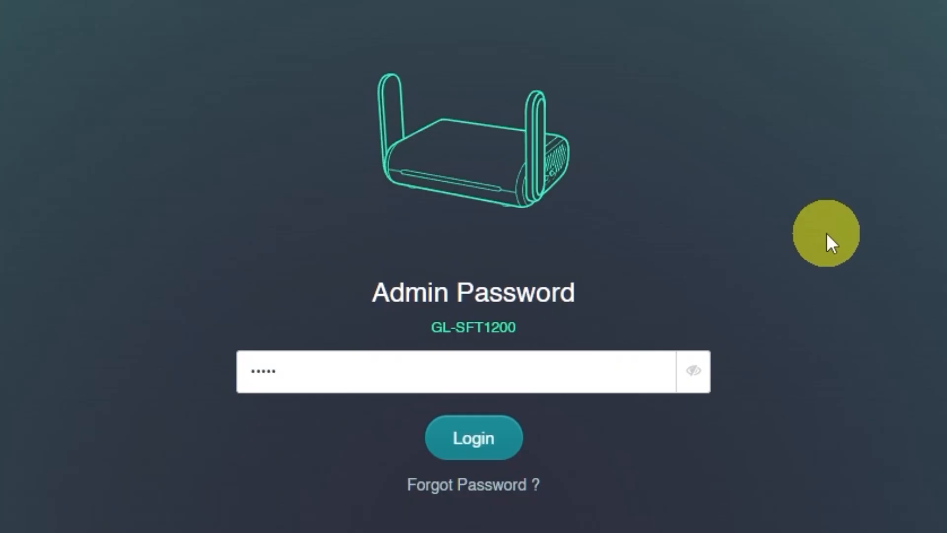
pyautogui.click(479, 442)
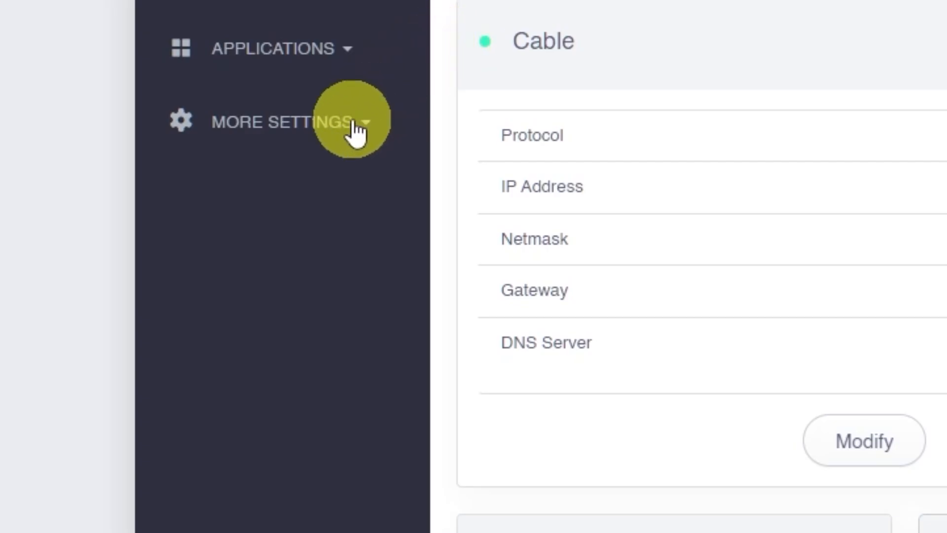
pyautogui.click(356, 133)
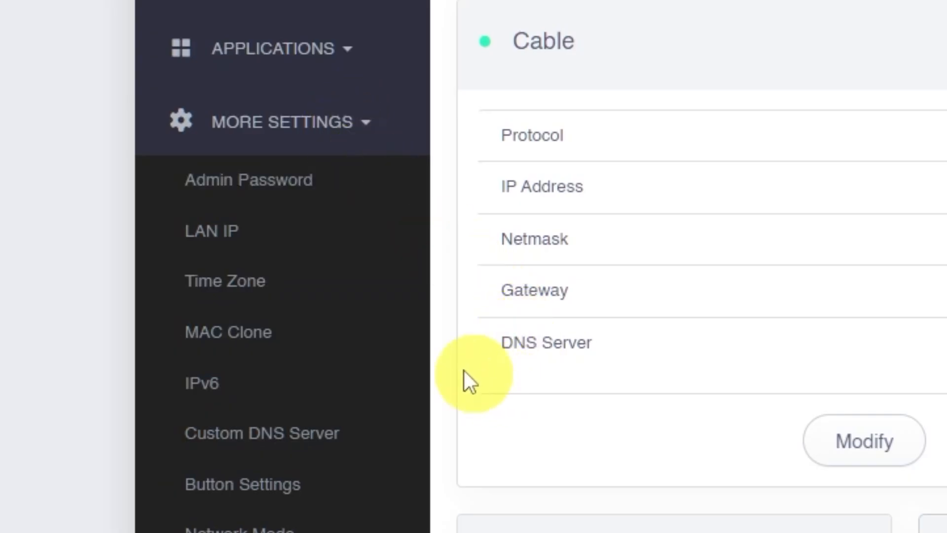
pyautogui.click(289, 333)
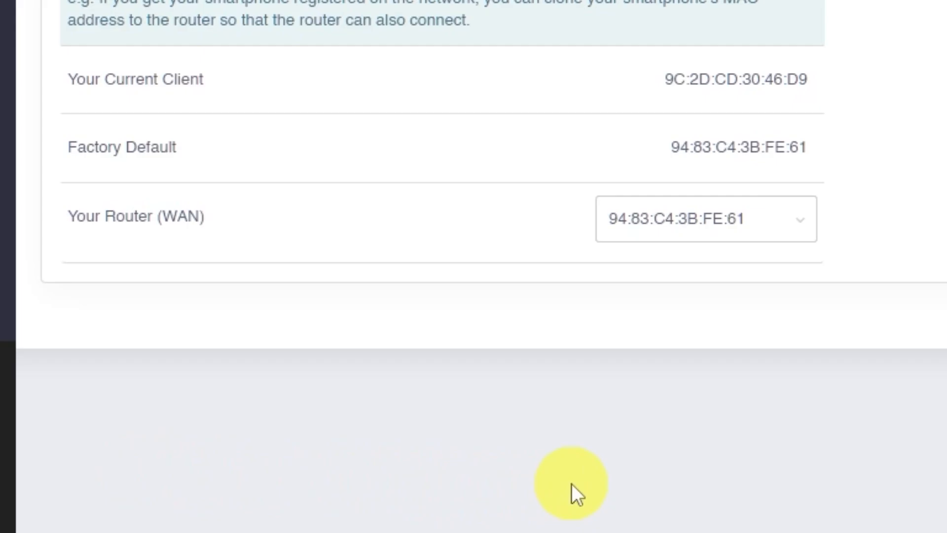
pyautogui.click(802, 214)
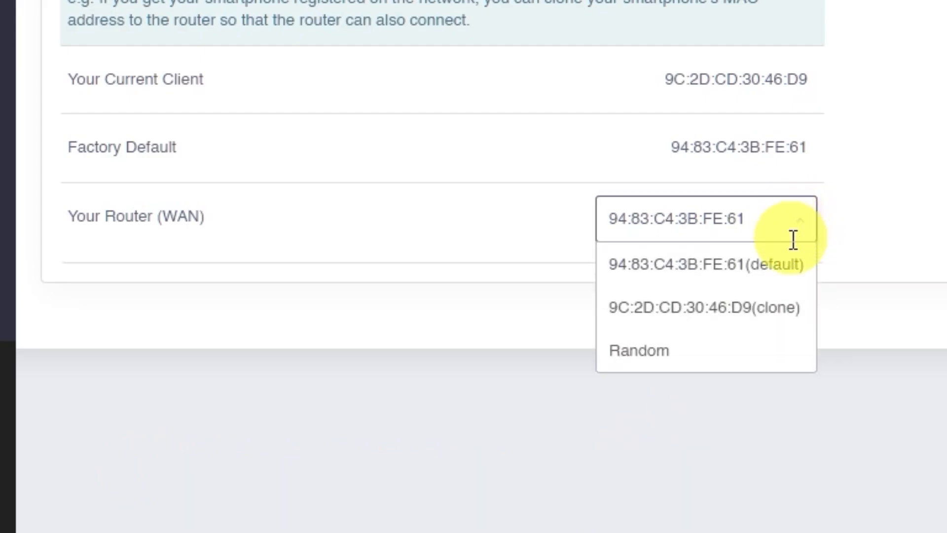
pyautogui.click(754, 302)
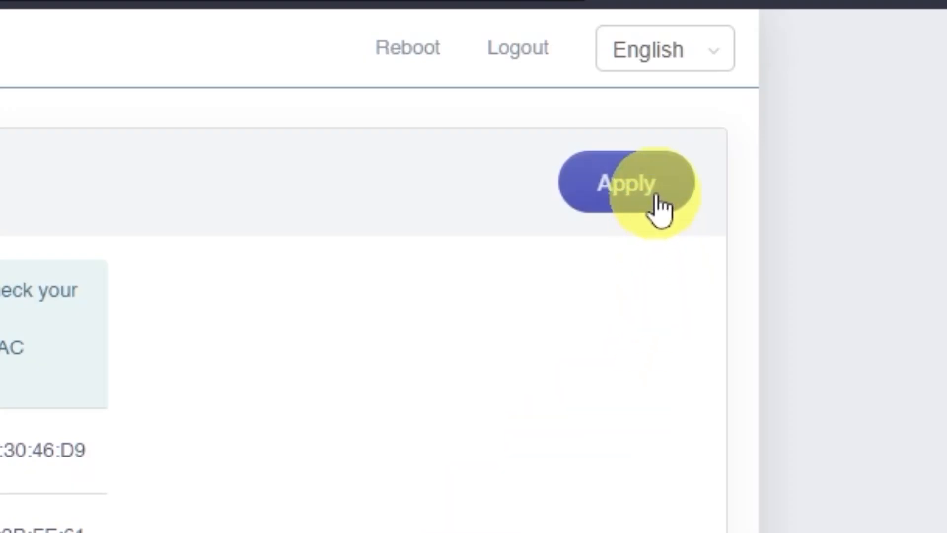
# - Apply the cloned WAN MAC address, then reboot the router, confirming both prompts
pyautogui.click(651, 205)
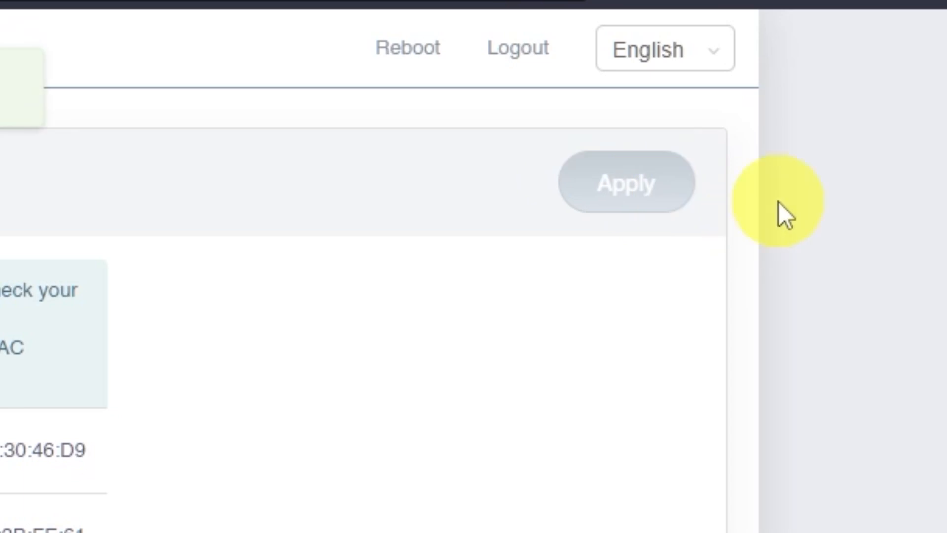
pyautogui.click(438, 74)
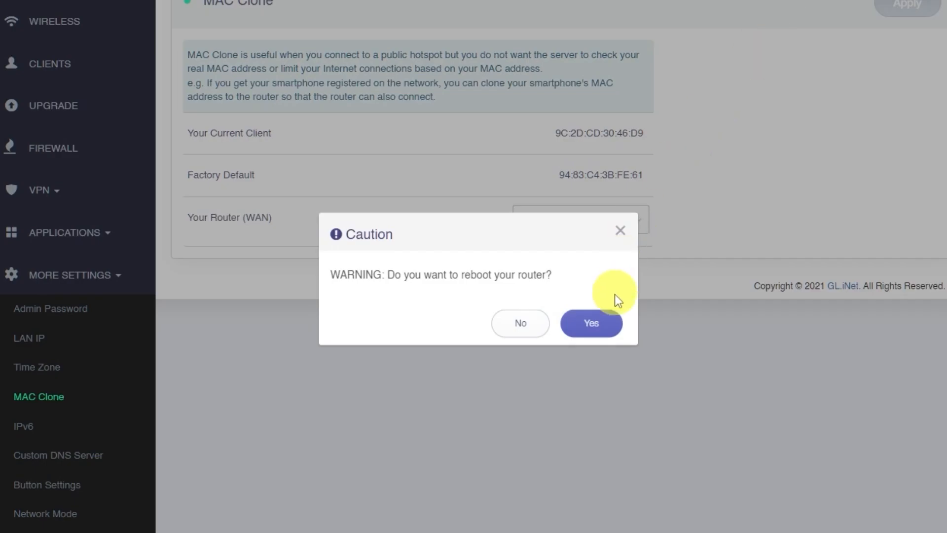
pyautogui.click(598, 325)
pyautogui.click(599, 326)
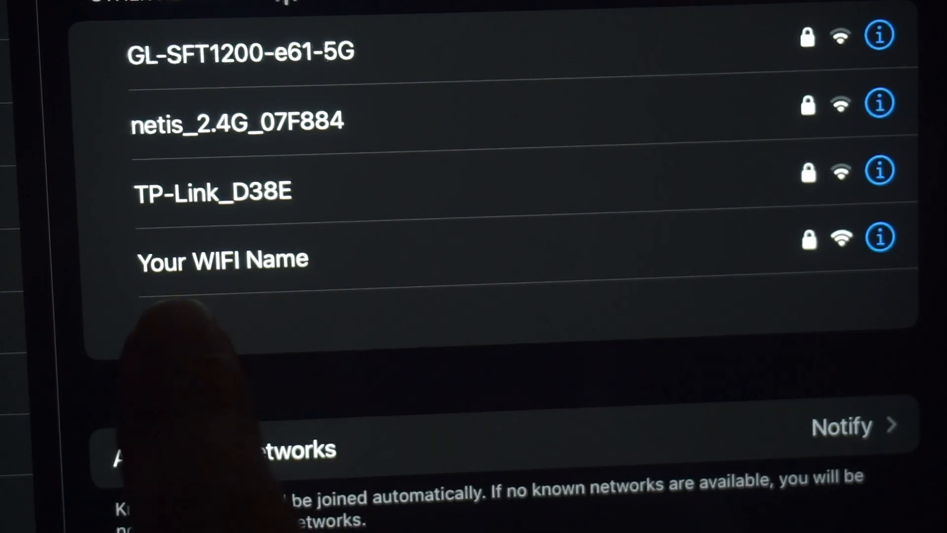
# - Reconnect to the router's Wi-Fi and submit 'chichi' in a new Edge tab's address bar
pyautogui.click(222, 260)
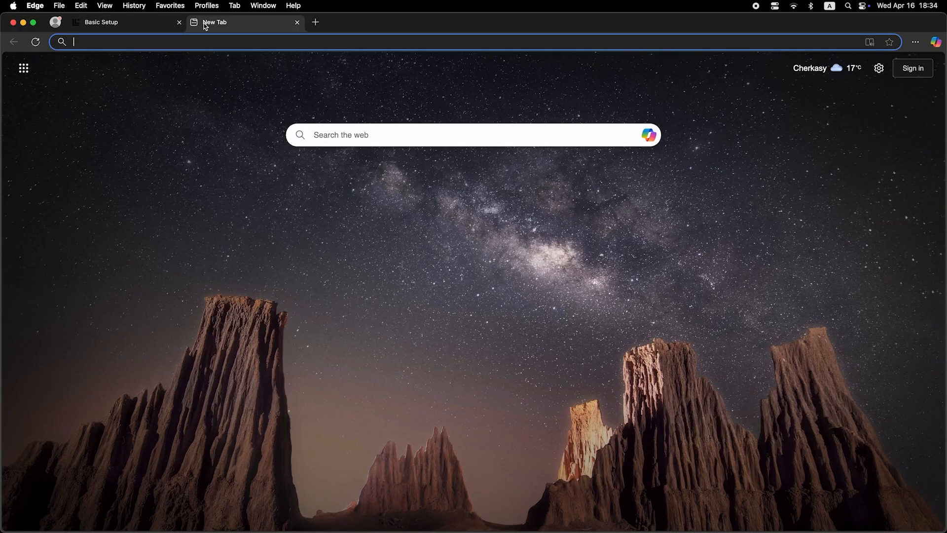
pyautogui.click(216, 43)
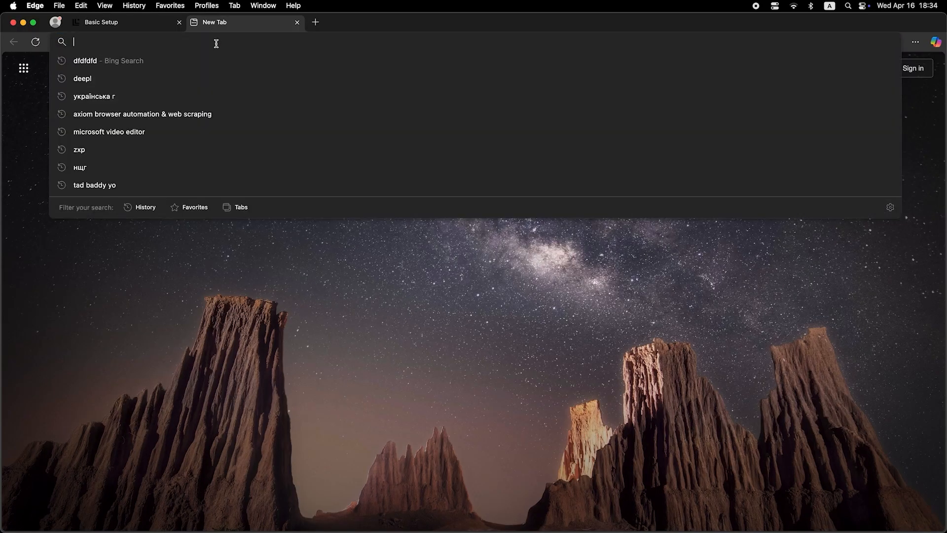
pyautogui.write('chichi')
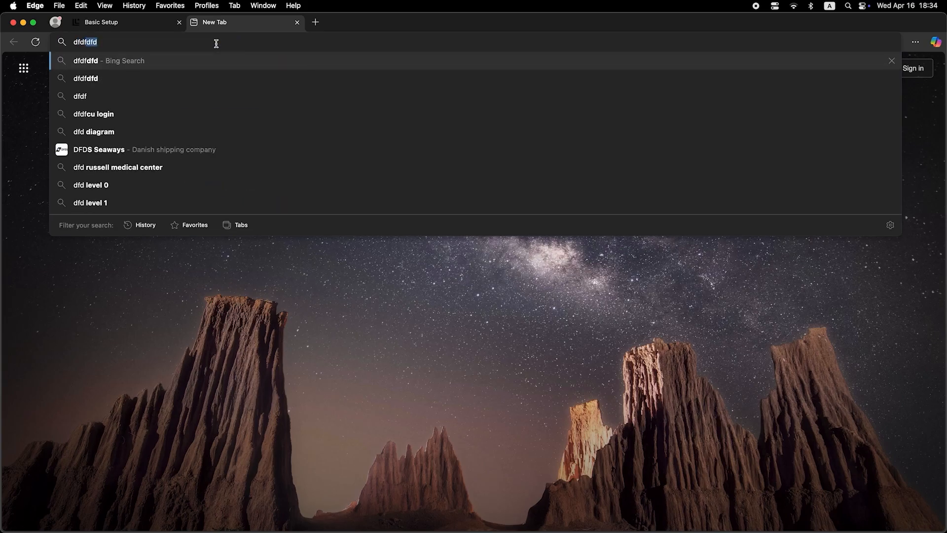
pyautogui.press('Return')
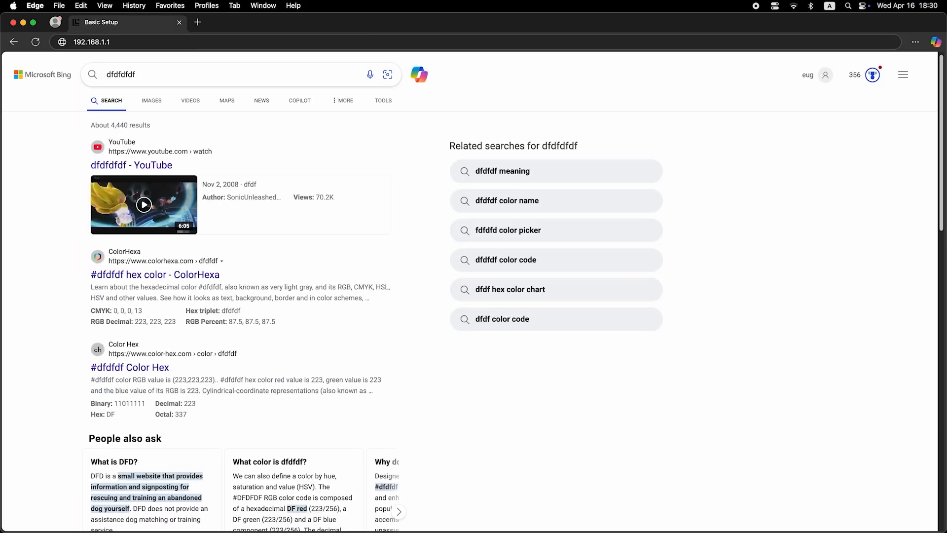